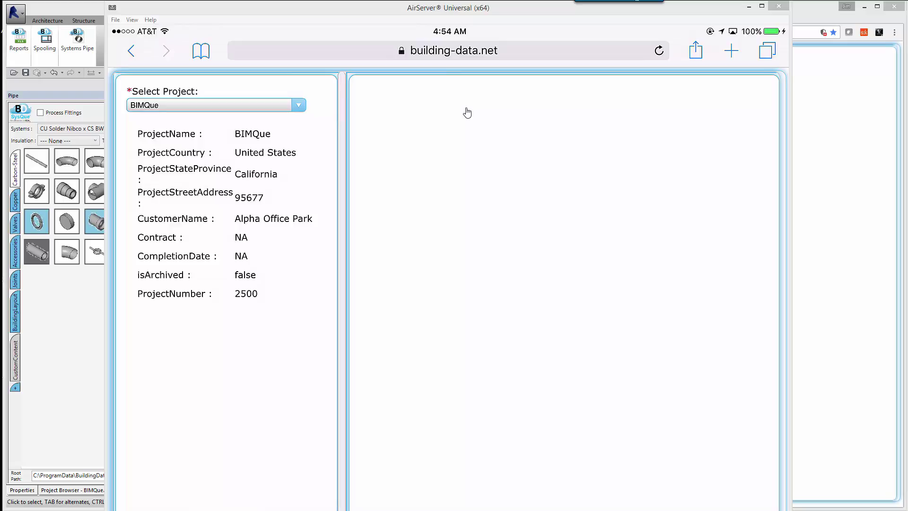
Check the BIMQue job contents page in Chrome, then bring the Revit spool view forward
{"action": "left_click", "coordinate": [865, 123]}
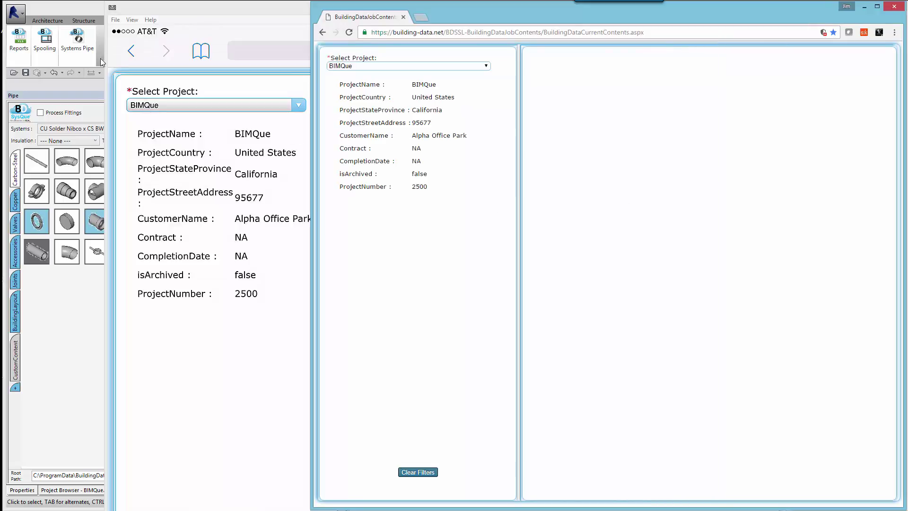
{"action": "left_click", "coordinate": [47, 7]}
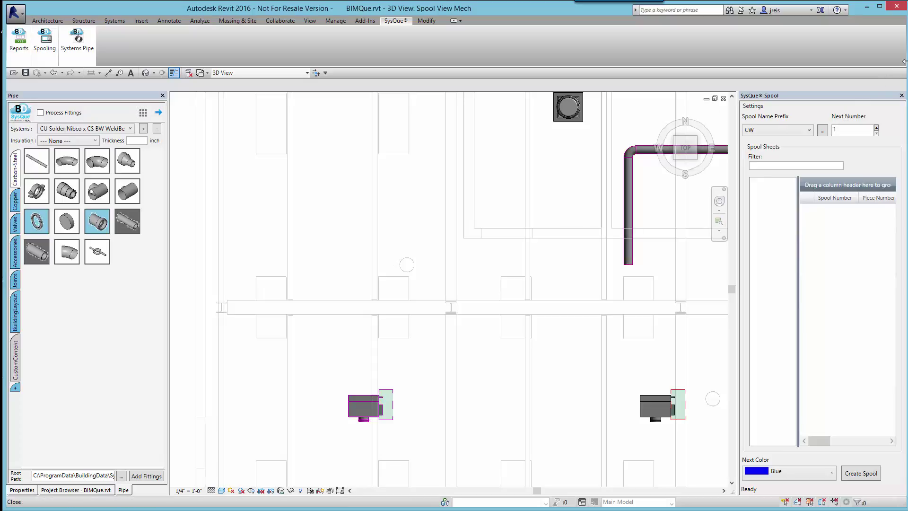
Narrow the Revit window and draw a 6" pipe zigzag with elbows into the lower run
{"action": "left_click_drag", "start_coordinate": [903, 60], "coordinate": [655, 61]}
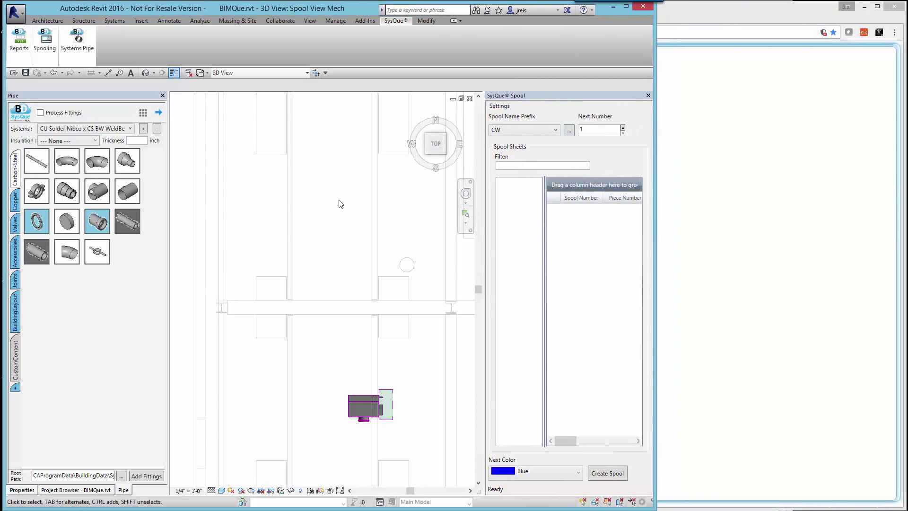
{"action": "left_click", "coordinate": [42, 166]}
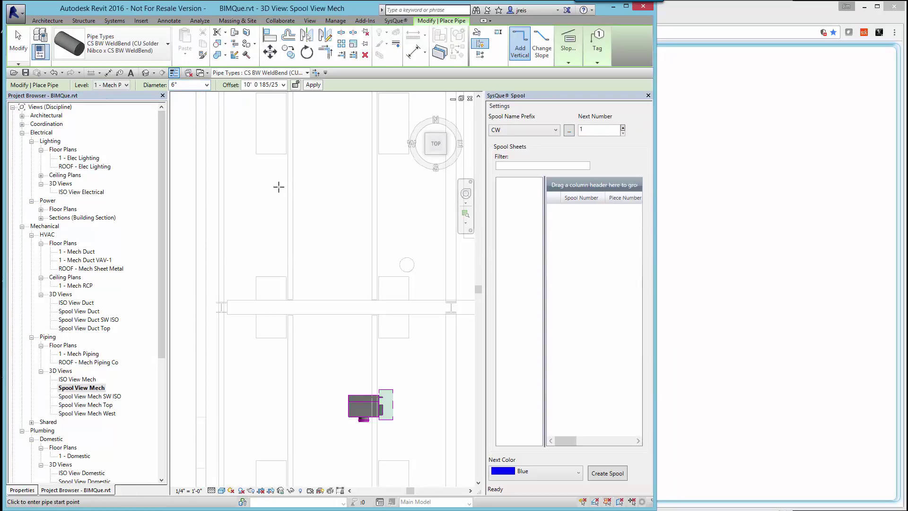
{"action": "left_click", "coordinate": [256, 185]}
{"action": "left_click", "coordinate": [318, 185]}
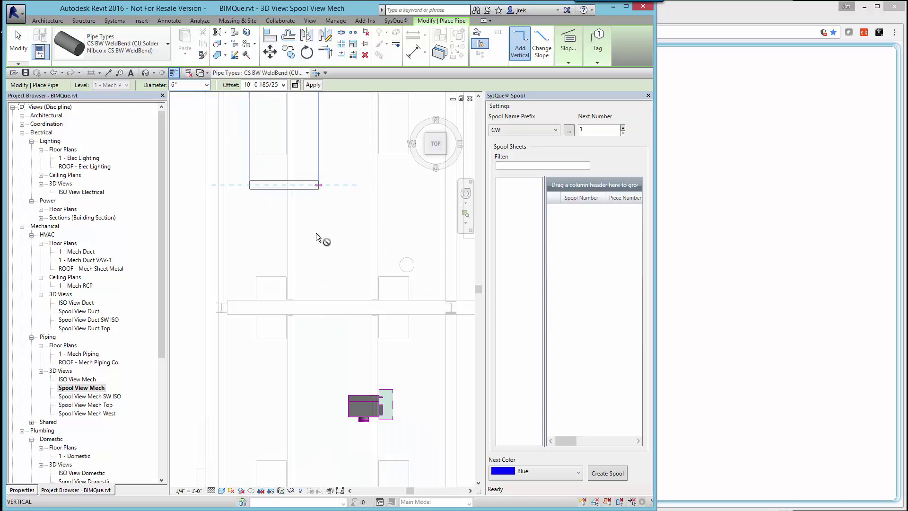
{"action": "left_click", "coordinate": [317, 233]}
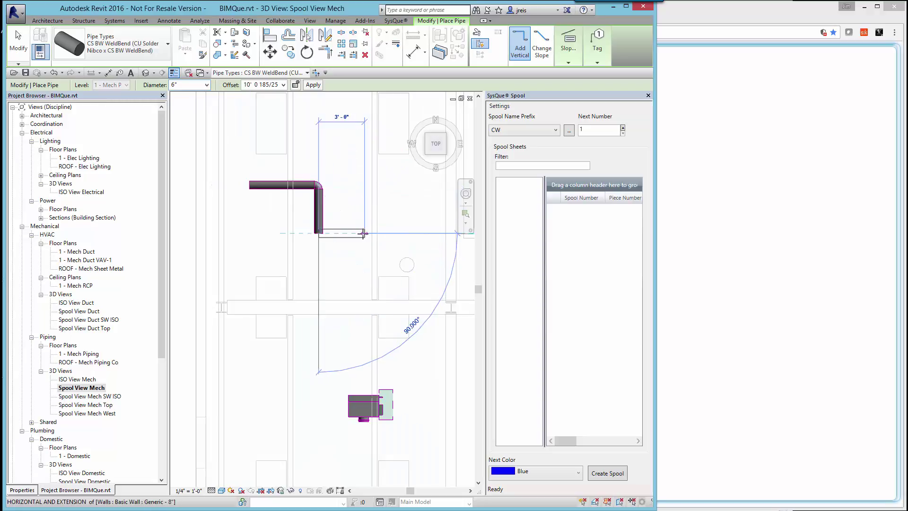
{"action": "left_click", "coordinate": [363, 233]}
Switch the pipe diameter to 4", run up the right riser, and add a tee branch drop
{"action": "left_click", "coordinate": [206, 85]}
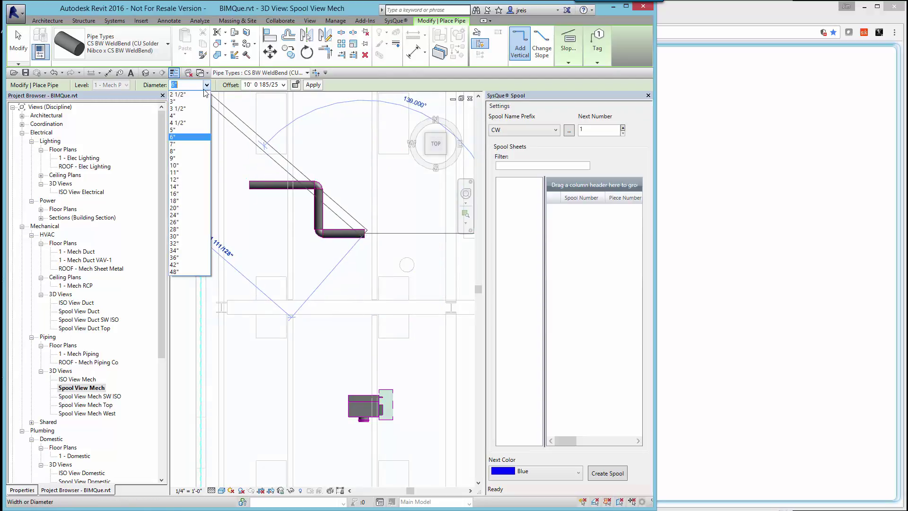
{"action": "left_click", "coordinate": [176, 116]}
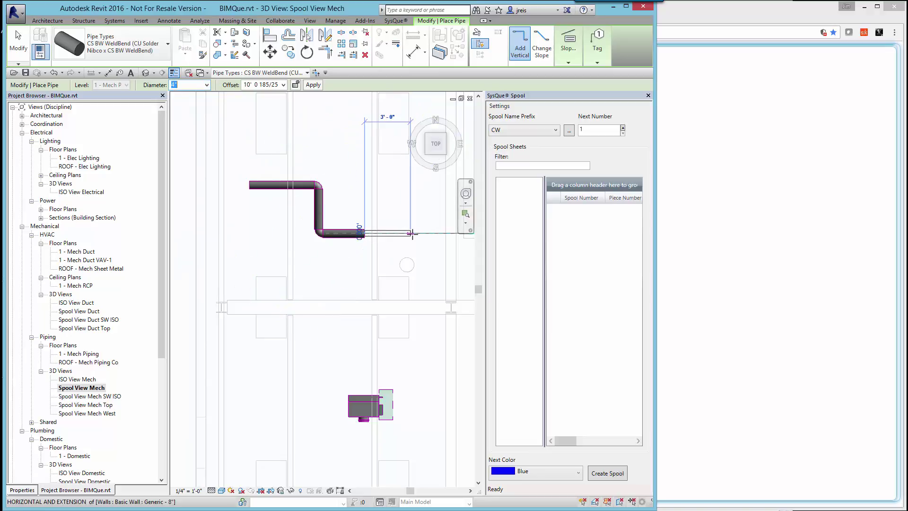
{"action": "left_click", "coordinate": [412, 233]}
{"action": "left_click", "coordinate": [410, 203]}
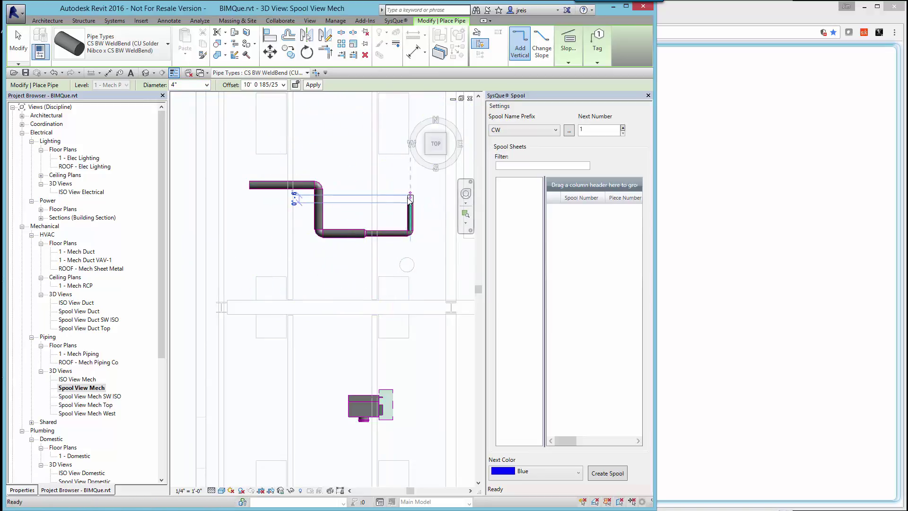
{"action": "left_click", "coordinate": [282, 228]}
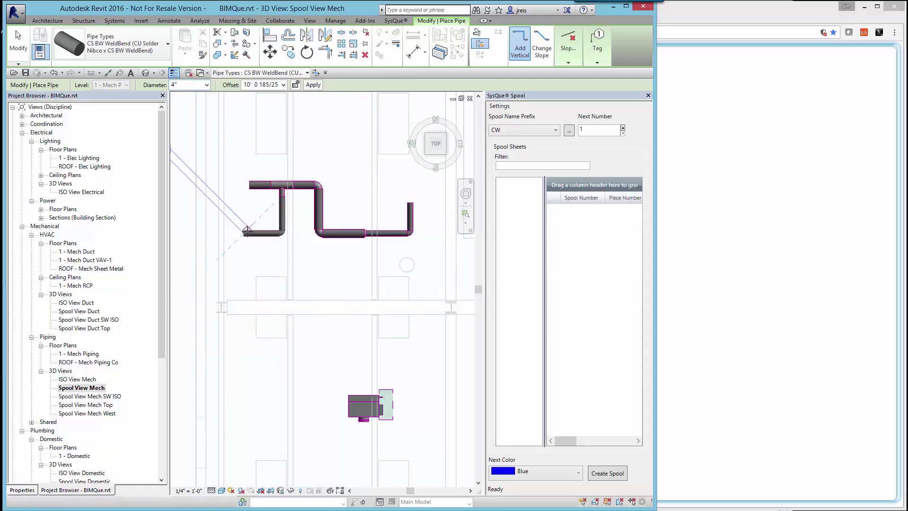
{"action": "left_click", "coordinate": [246, 231]}
{"action": "key", "text": "Escape"}
{"action": "key", "text": "Escape"}
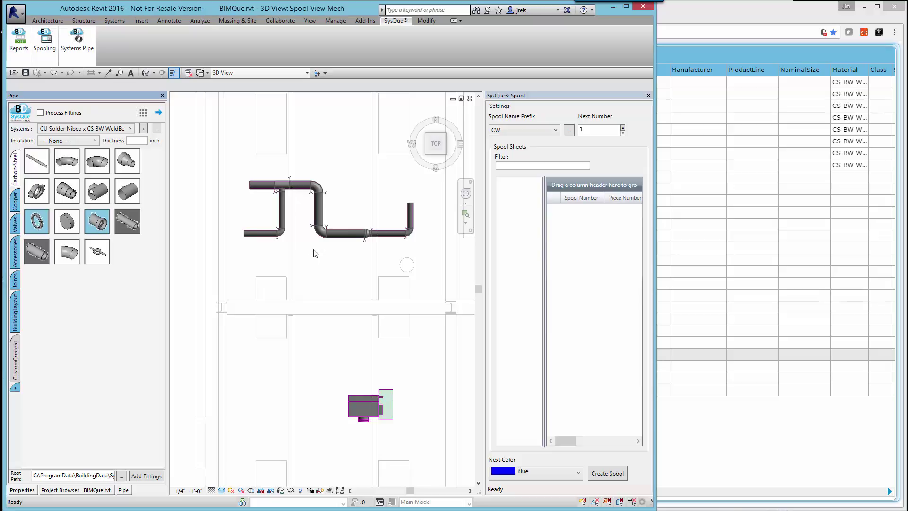
Reload the BIMQue contents grid in the web portal by switching to SysQue 2016 and back
{"action": "left_click", "coordinate": [750, 16]}
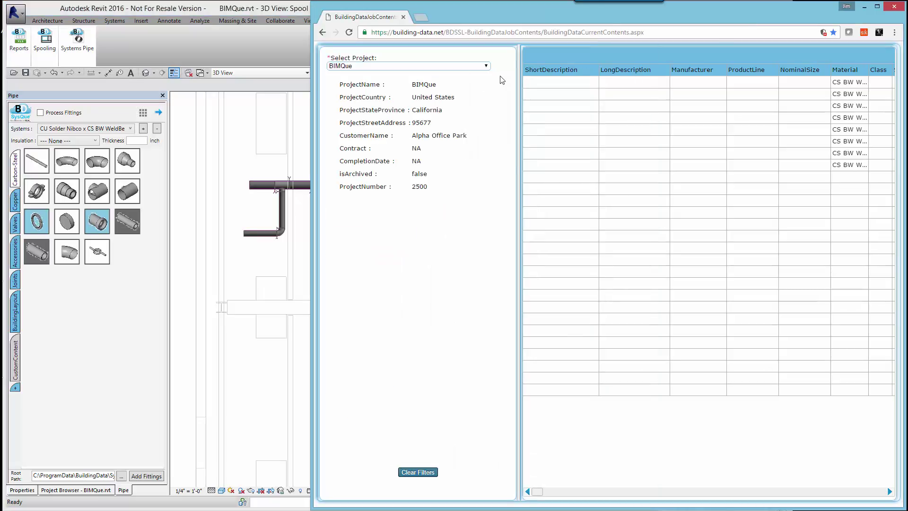
{"action": "left_click", "coordinate": [487, 66]}
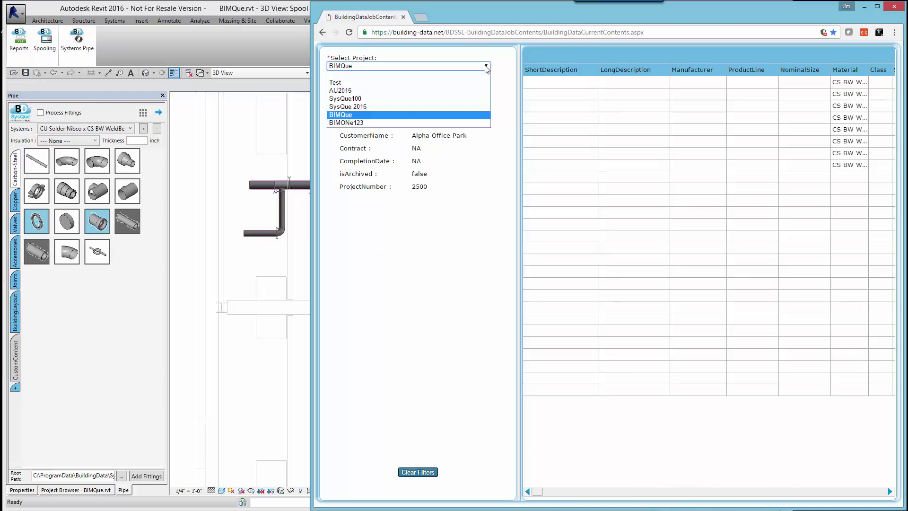
{"action": "left_click", "coordinate": [355, 107]}
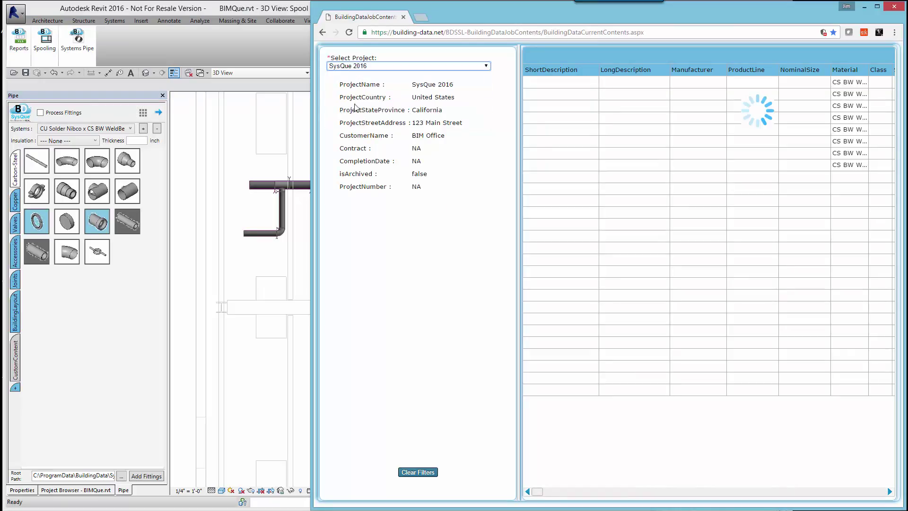
{"action": "left_click", "coordinate": [486, 66]}
{"action": "left_click", "coordinate": [345, 115]}
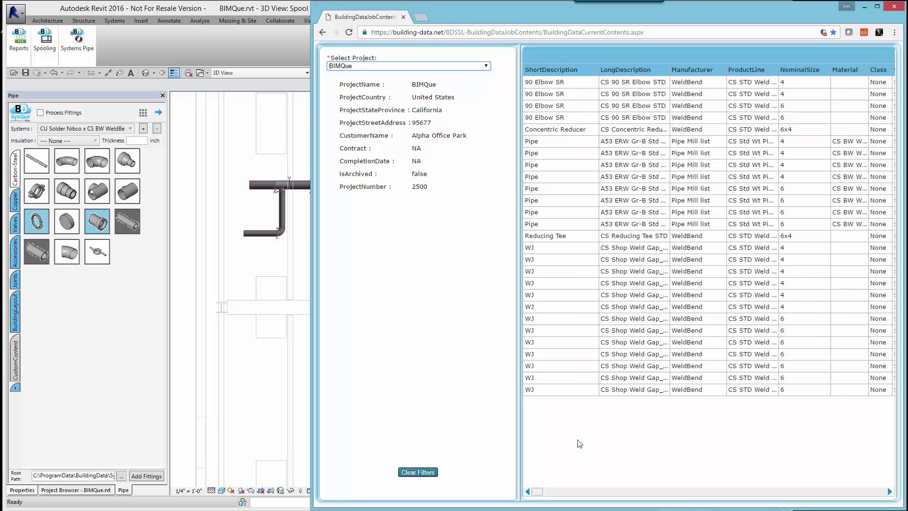
Scroll across the BIMQue grid's columns to review the synced pipe data, then return to Revit
{"action": "mouse_move", "coordinate": [540, 495]}
{"action": "left_mouse_down"}
{"action": "mouse_move", "coordinate": [845, 505]}
{"action": "mouse_move", "coordinate": [828, 496]}
{"action": "left_mouse_up"}
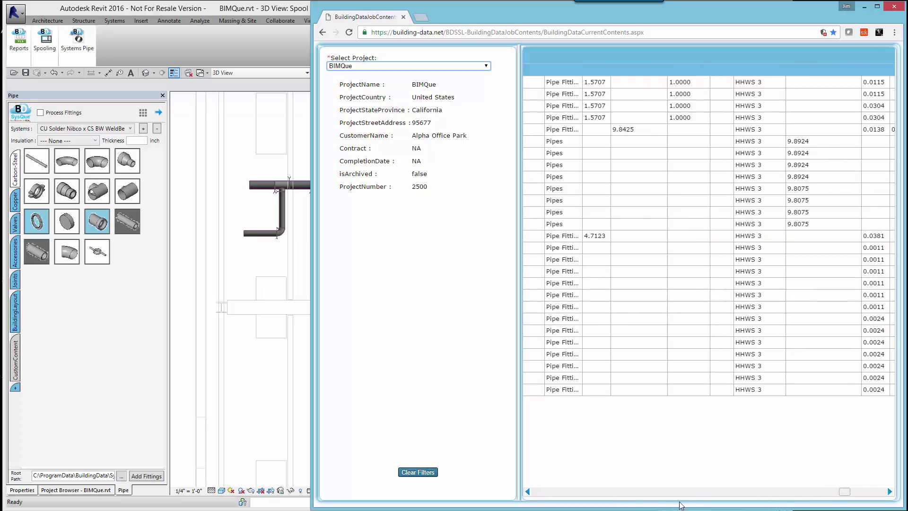
{"action": "left_click", "coordinate": [529, 492]}
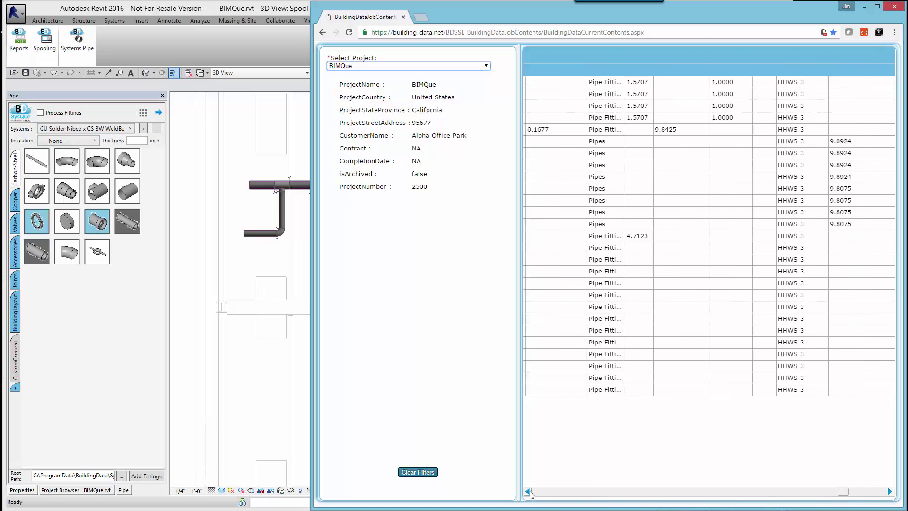
{"action": "left_click_drag", "start_coordinate": [529, 492], "coordinate": [530, 492]}
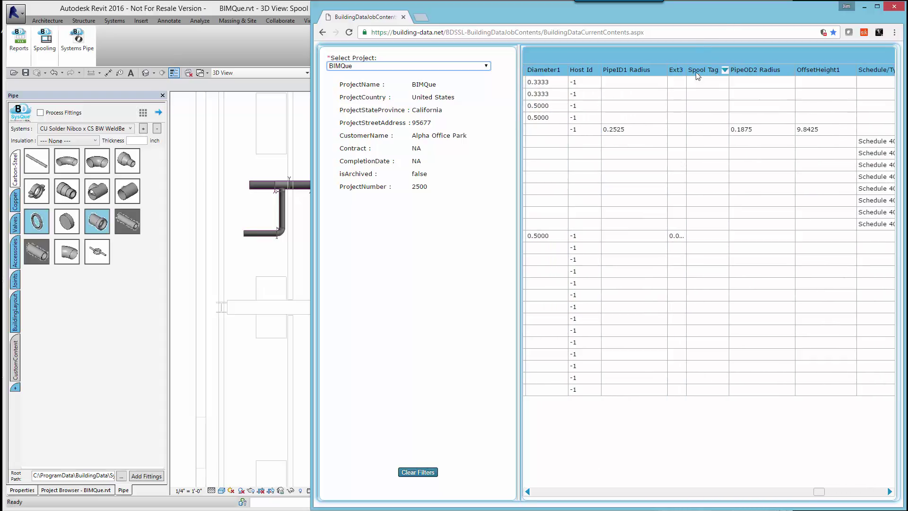
{"action": "left_click", "coordinate": [246, 275]}
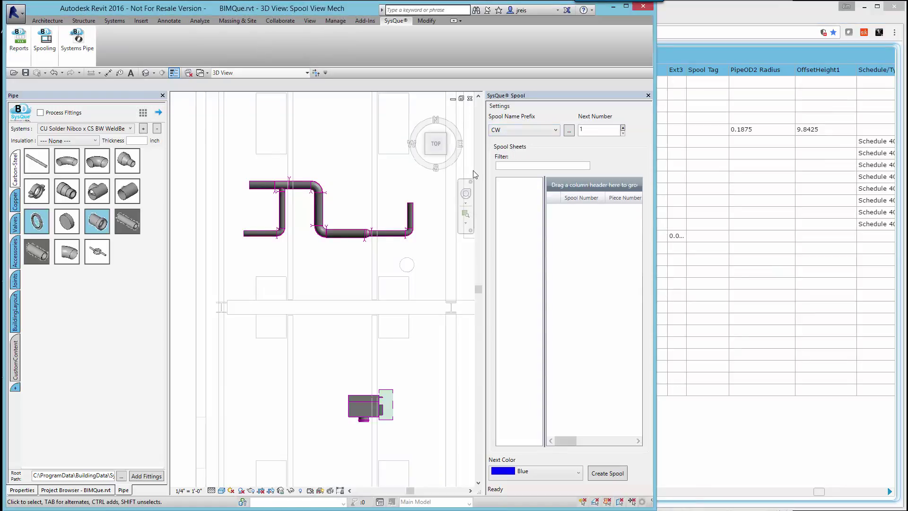
Set the lower-run pipe's System Type to CHILLED WATER RETURN in the Properties palette
{"action": "left_click", "coordinate": [341, 242]}
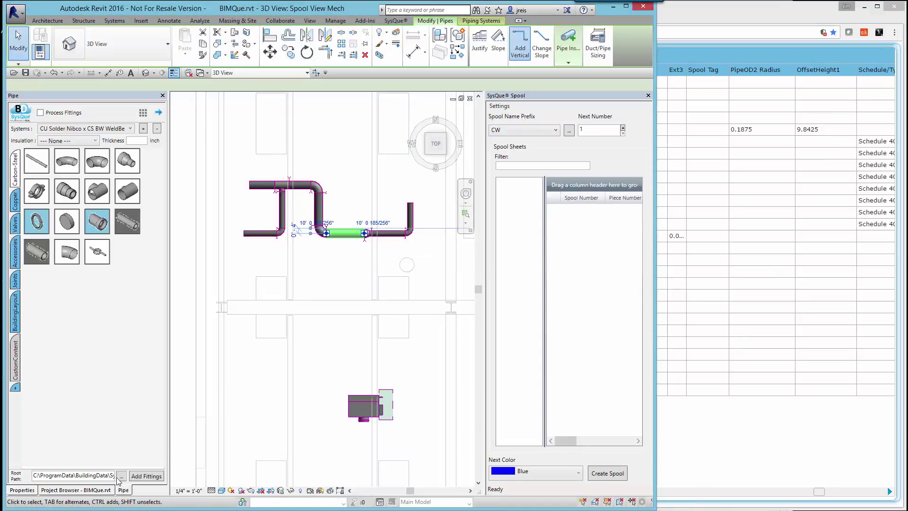
{"action": "left_click", "coordinate": [29, 491]}
{"action": "left_click", "coordinate": [147, 239]}
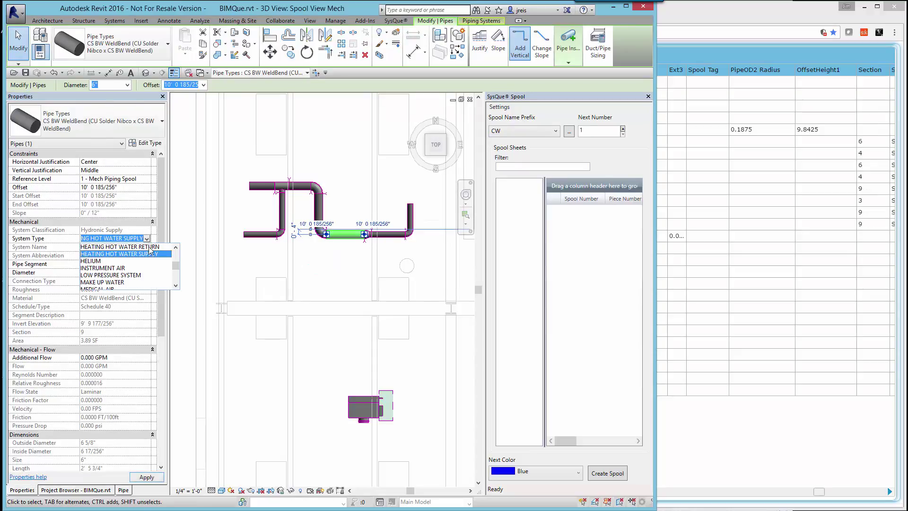
{"action": "type", "text": "CARBON DIOXIDE"}
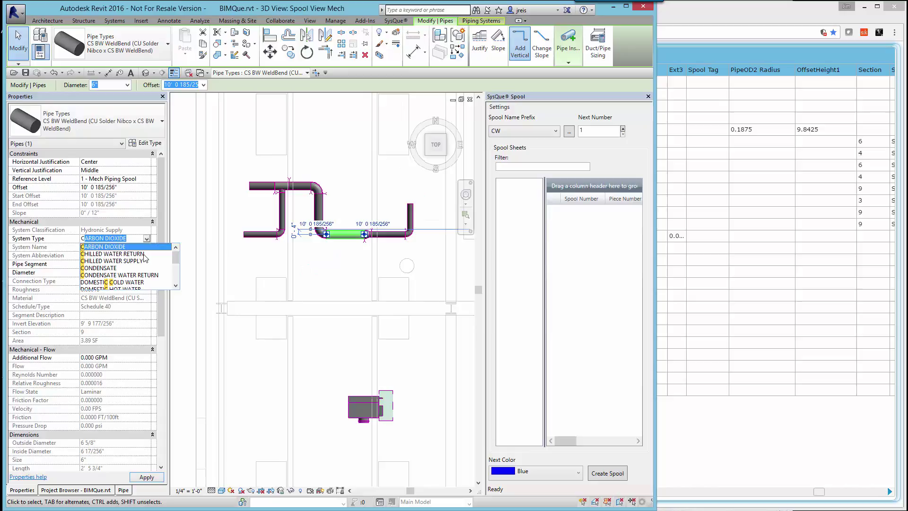
{"action": "left_click", "coordinate": [144, 254]}
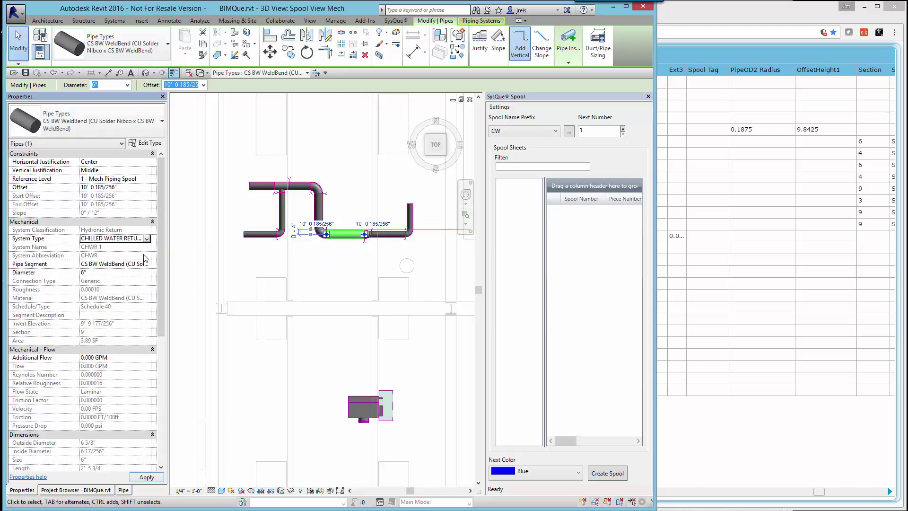
Set the SysQue spool prefix to CWR and create spool CWR-1 from the window-selected left pipes
{"action": "left_click", "coordinate": [340, 277]}
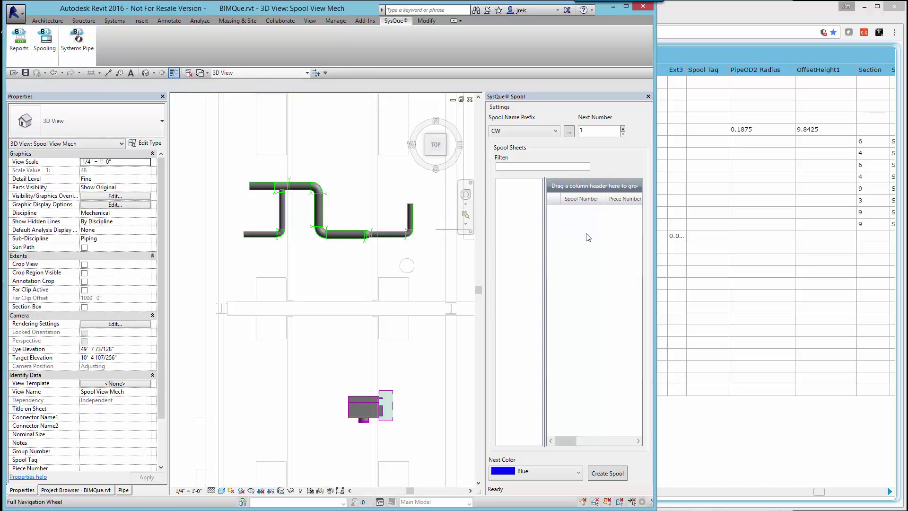
{"action": "left_click", "coordinate": [556, 131]}
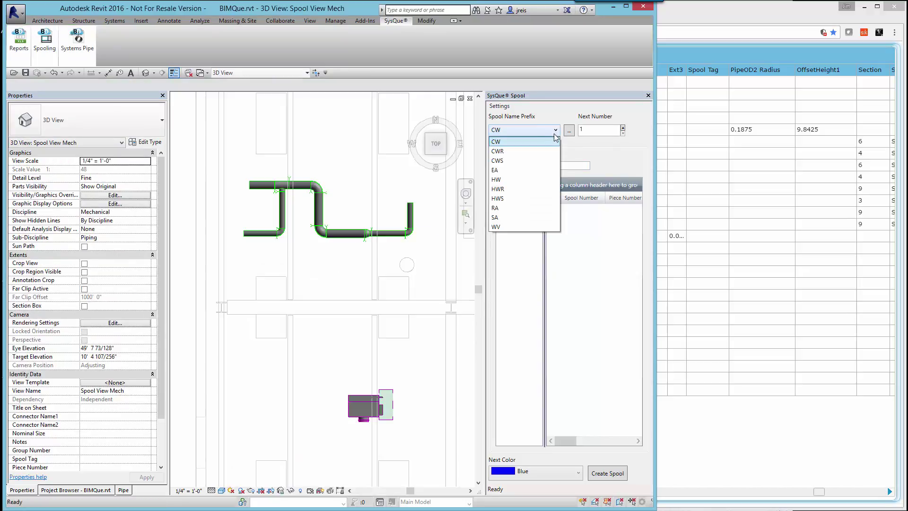
{"action": "left_click", "coordinate": [537, 155]}
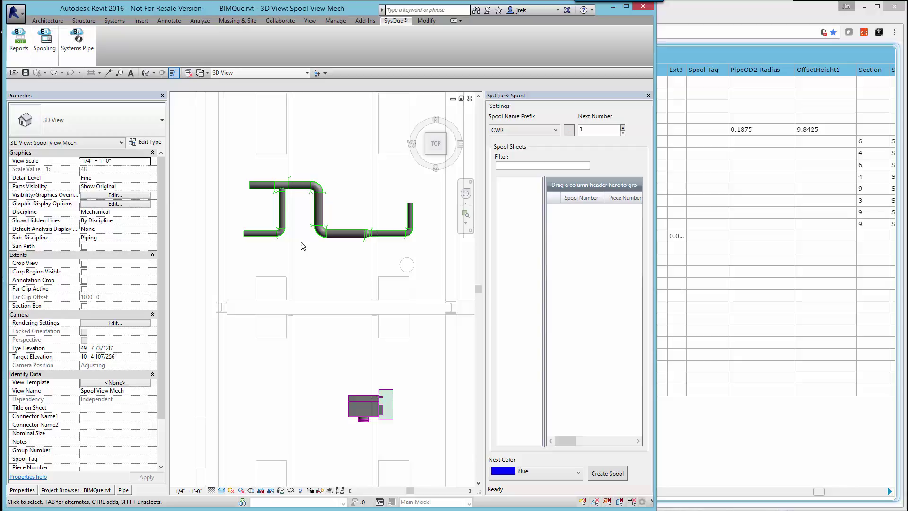
{"action": "left_click_drag", "start_coordinate": [239, 168], "coordinate": [327, 256]}
{"action": "left_click", "coordinate": [607, 473]}
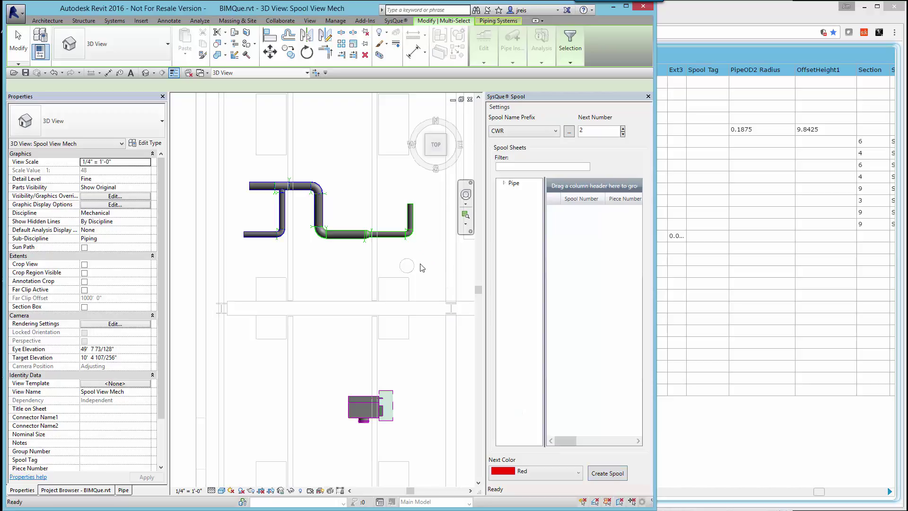
Select the lower horizontal run plus the right riser and create spool CWR-2
{"action": "left_click", "coordinate": [360, 190]}
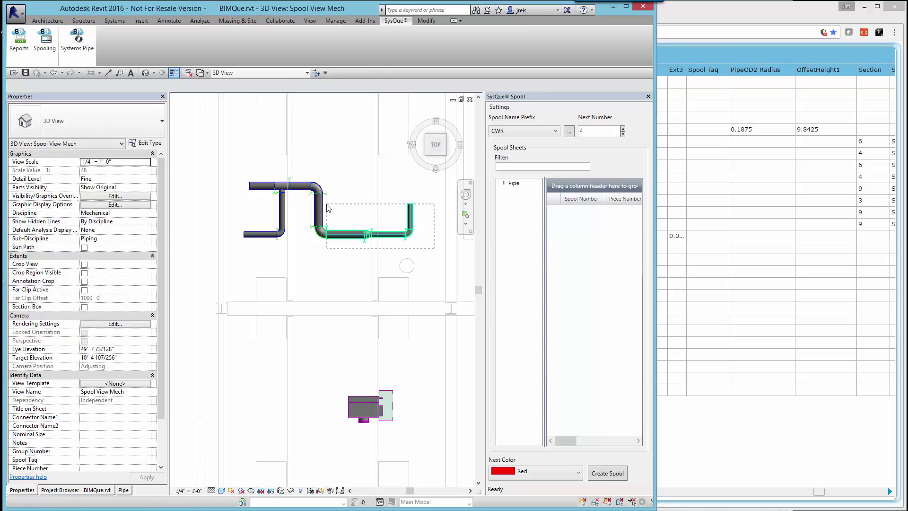
{"action": "left_click", "coordinate": [317, 235]}
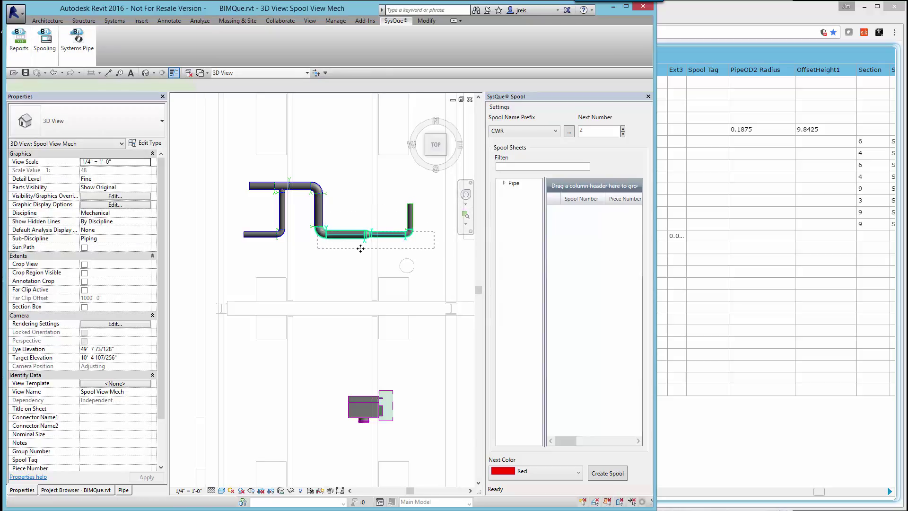
{"action": "left_click", "coordinate": [410, 213], "text": "ctrl"}
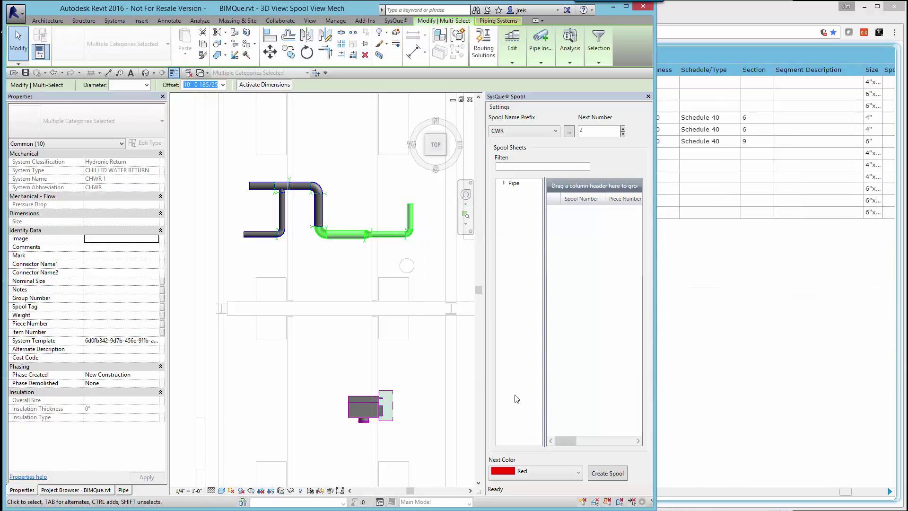
{"action": "left_click", "coordinate": [607, 474]}
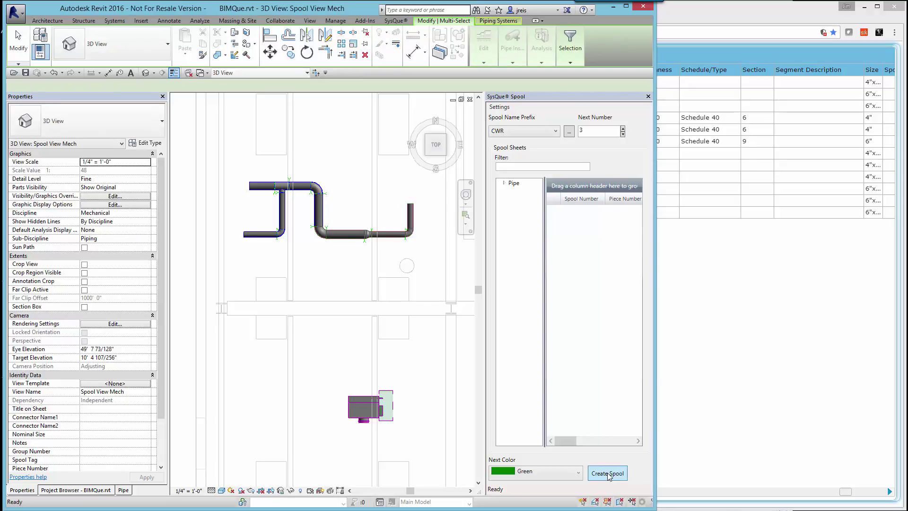
Expand the spool tree, open sheet CWR-1, and zoom into its SW isometric viewport
{"action": "right_click", "coordinate": [516, 263]}
{"action": "left_click", "coordinate": [541, 257]}
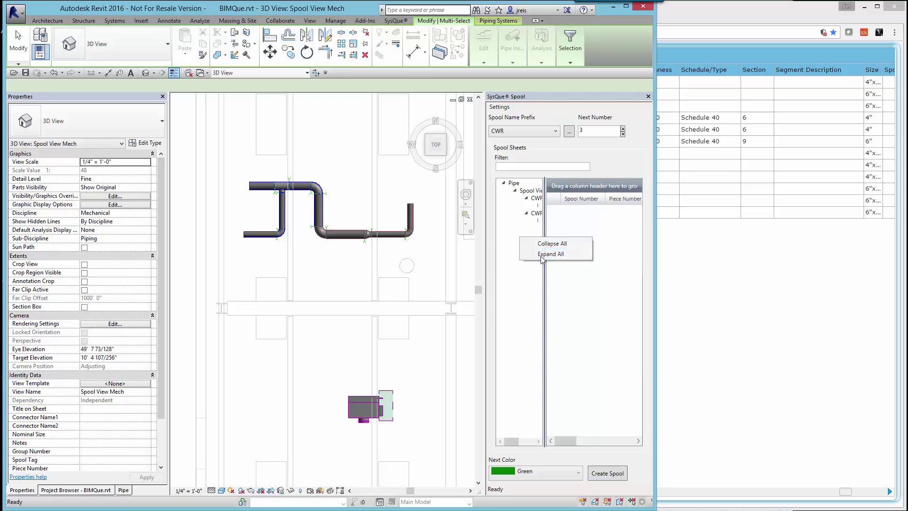
{"action": "double_click", "coordinate": [533, 199]}
{"action": "left_click", "coordinate": [402, 319]}
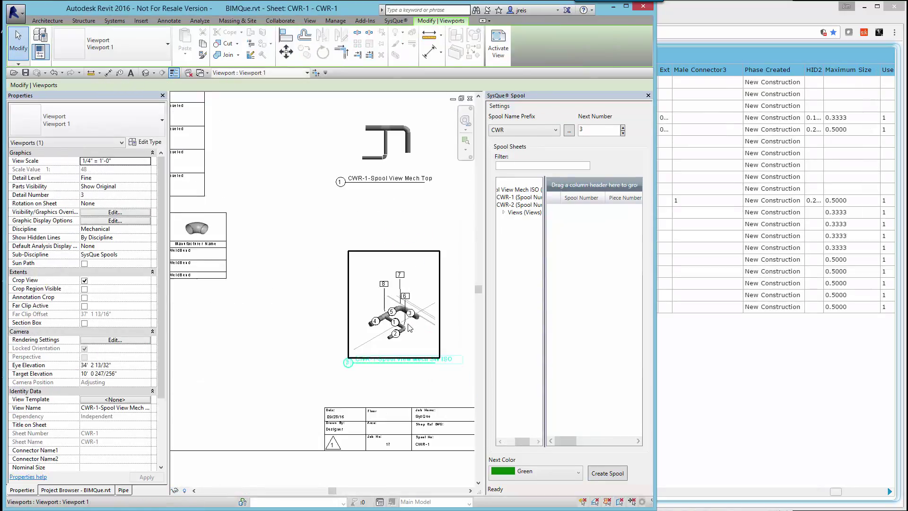
{"action": "scroll", "coordinate": [374, 340], "scroll_direction": "up", "scroll_amount": 5}
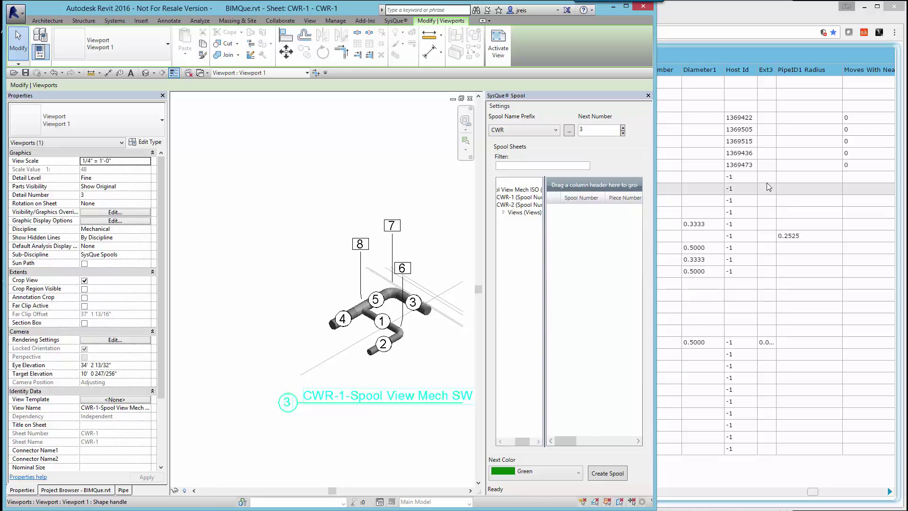
{"action": "left_click", "coordinate": [736, 13]}
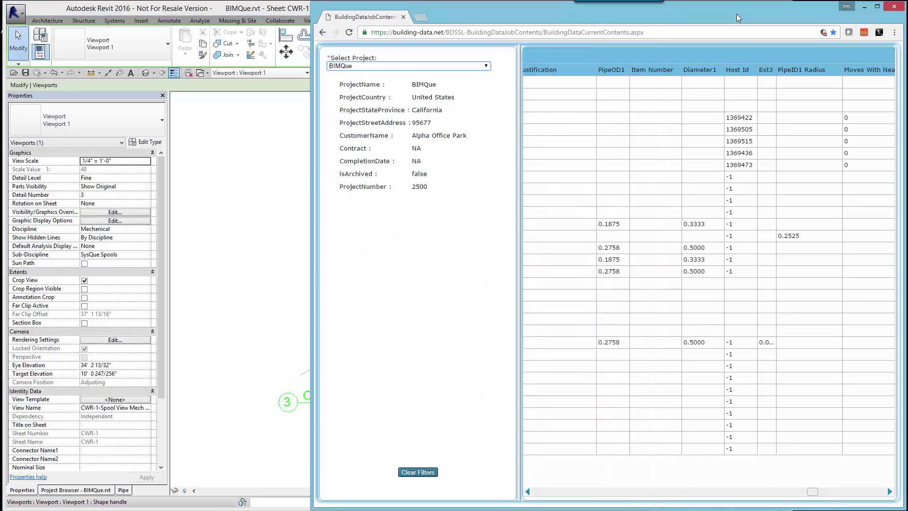
Scroll the grid right to the Spool Tag column (CWR-1, CWR-2) and sort by it
{"action": "left_click", "coordinate": [889, 492]}
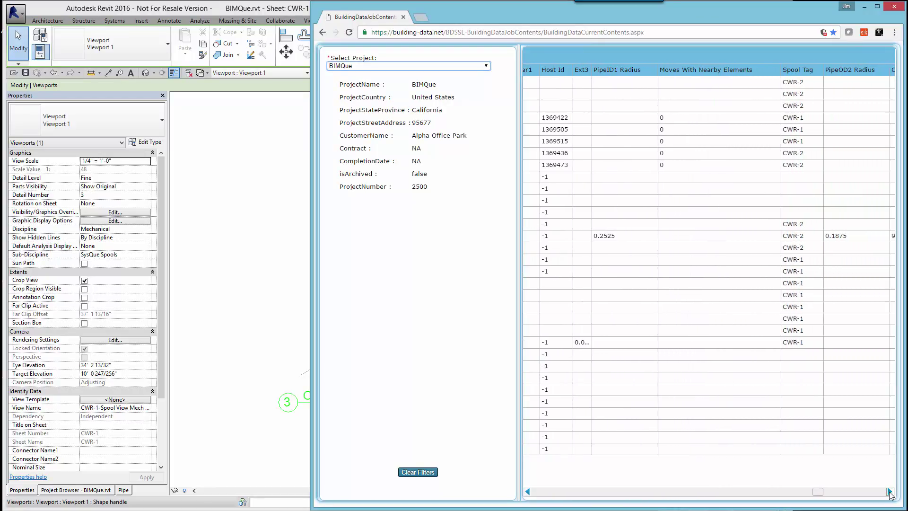
{"action": "left_click_drag", "start_coordinate": [889, 492], "coordinate": [889, 491]}
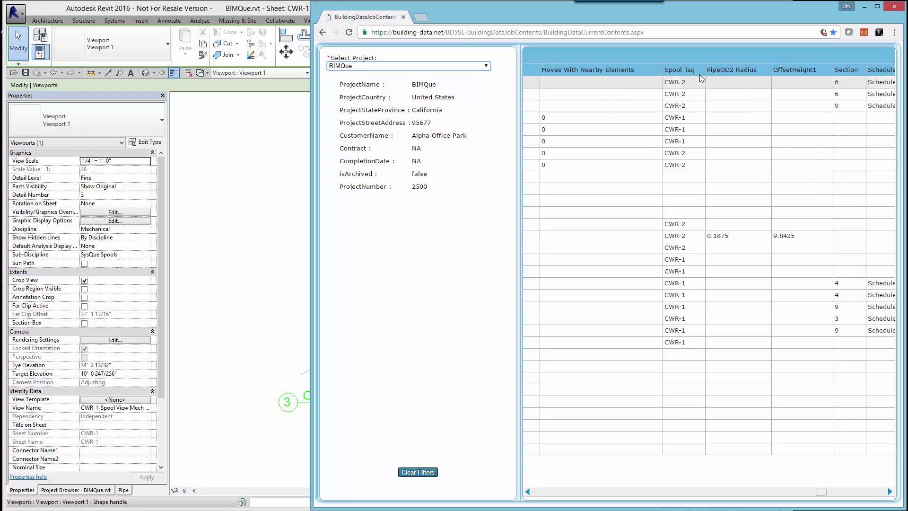
{"action": "mouse_move", "coordinate": [702, 74]}
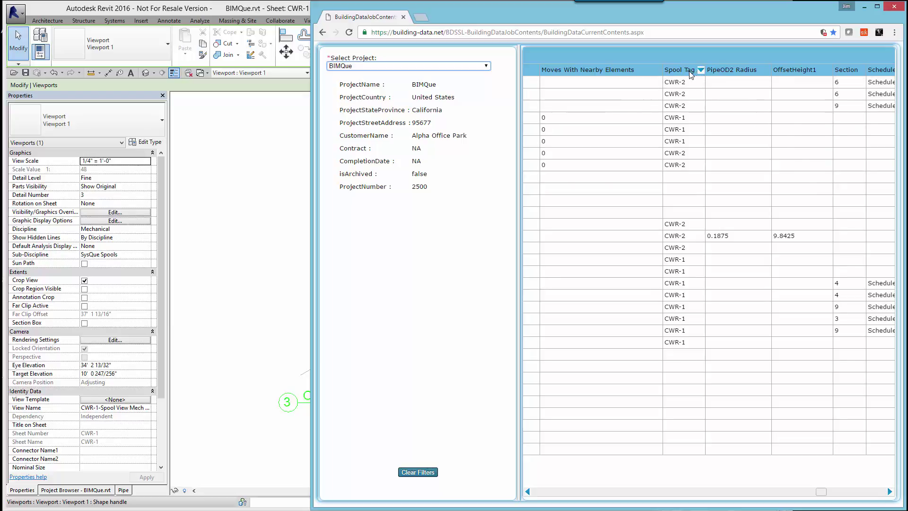
{"action": "left_click", "coordinate": [687, 69]}
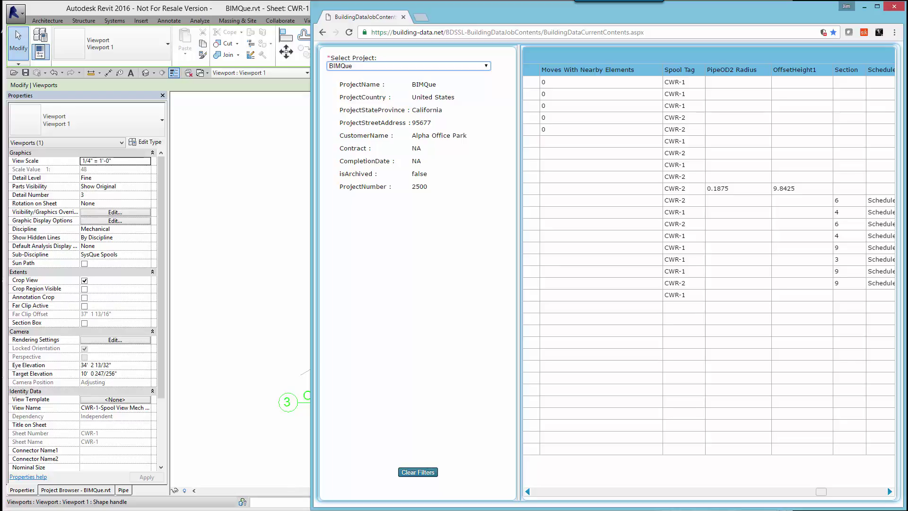
Review the BIMQue fittings grid on the AirServer iPad mirror, then return to the desktop grid
{"action": "key", "text": "alt+Tab"}
{"action": "key", "text": "alt+Tab"}
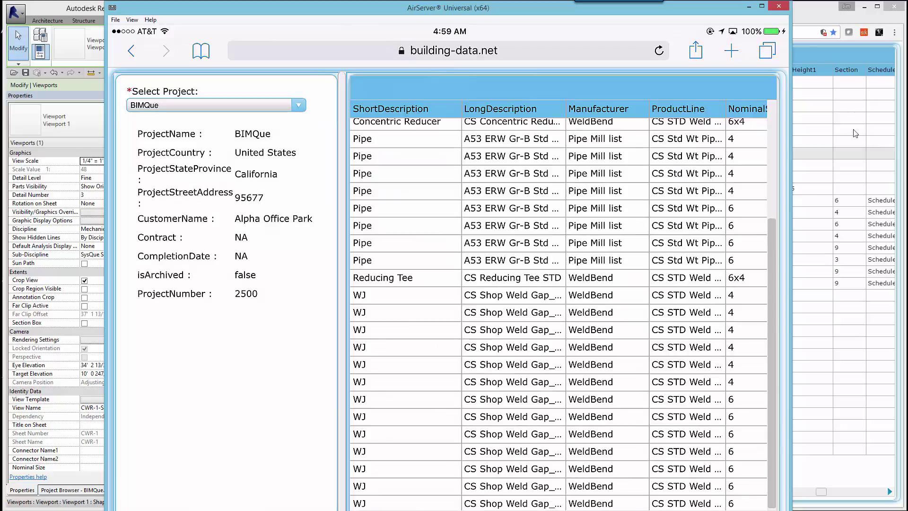
{"action": "left_click", "coordinate": [801, 18]}
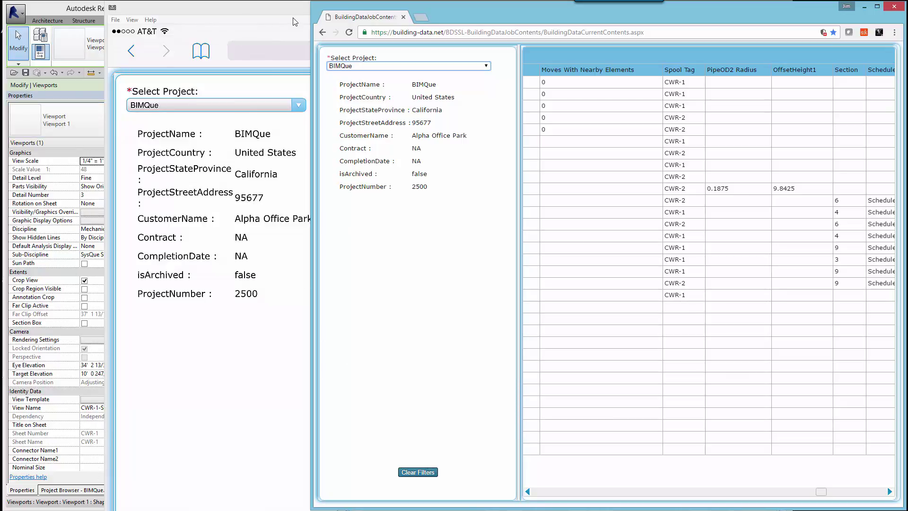
{"action": "left_click", "coordinate": [47, 9]}
{"action": "left_click", "coordinate": [767, 11]}
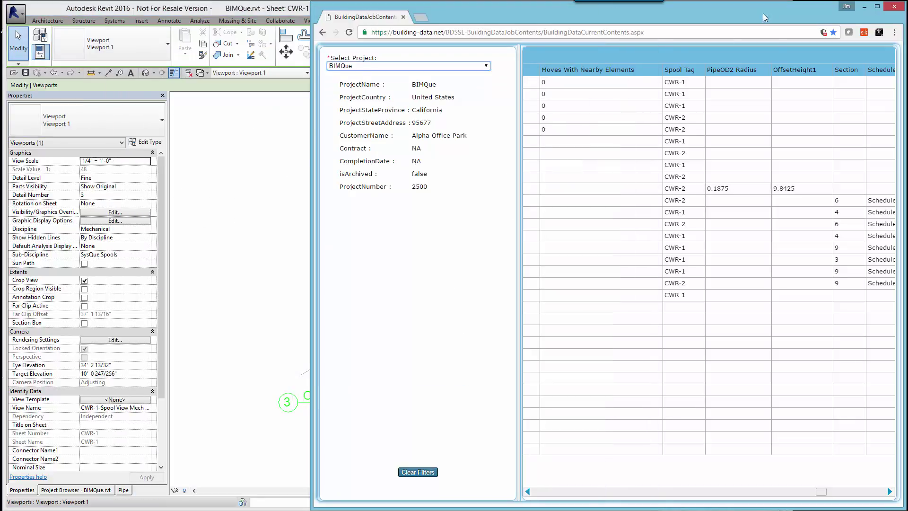